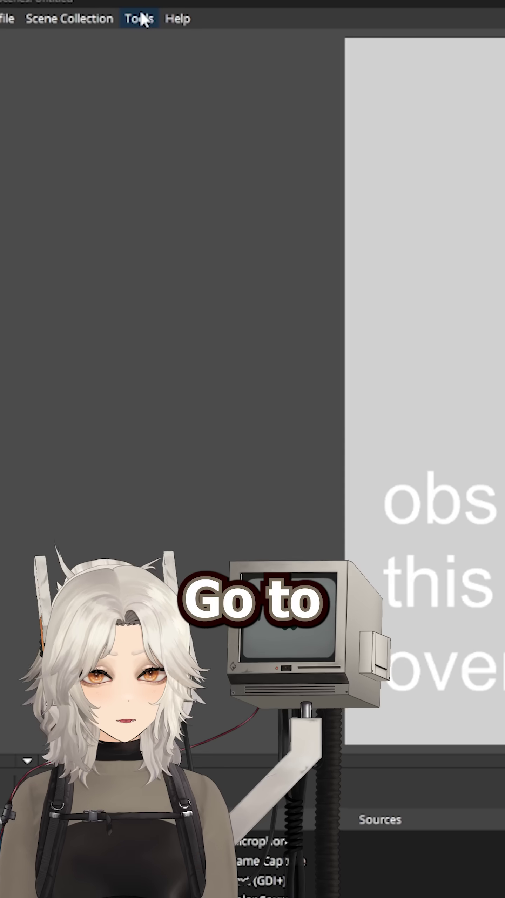
- Set Cloud Closed Captions' caption source to Microphone, save, and toggle transcript saving
{"action": "left_click", "coordinate": [141, 16]}
{"action": "left_click", "coordinate": [172, 419]}
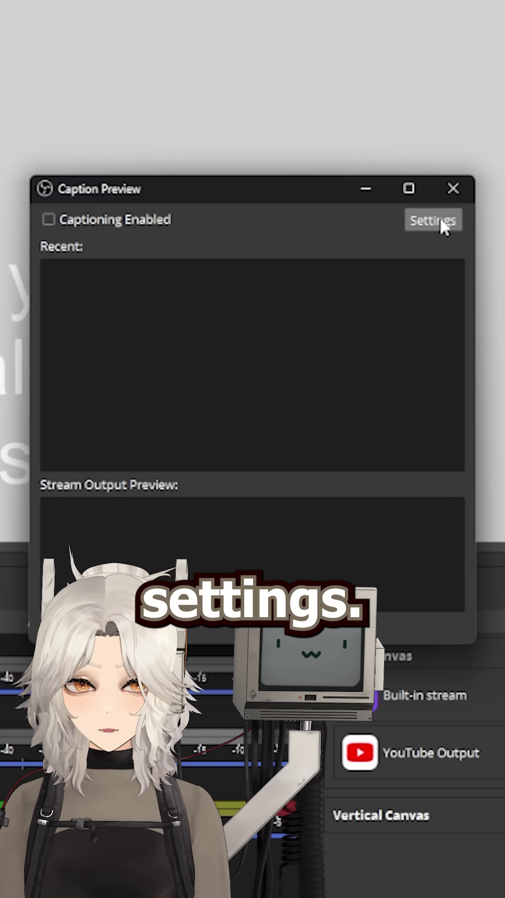
{"action": "left_click", "coordinate": [441, 221]}
{"action": "left_click", "coordinate": [468, 185]}
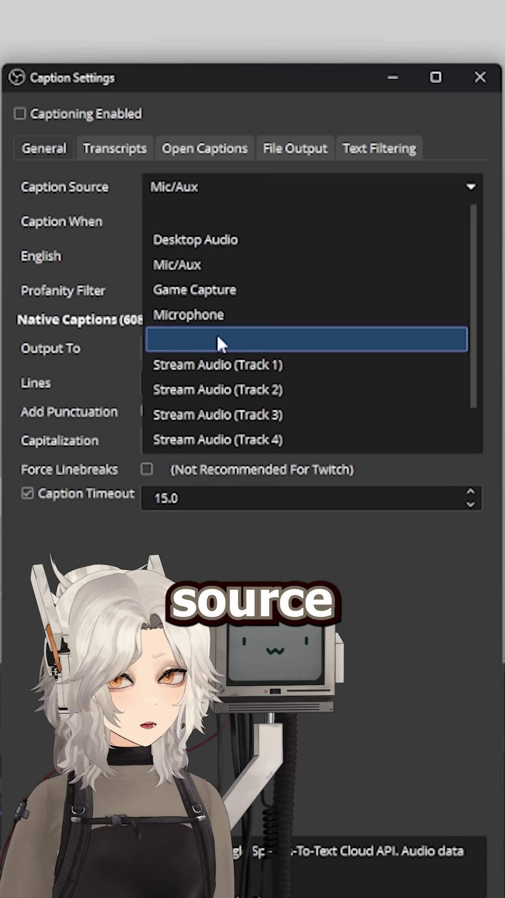
{"action": "left_click", "coordinate": [211, 316]}
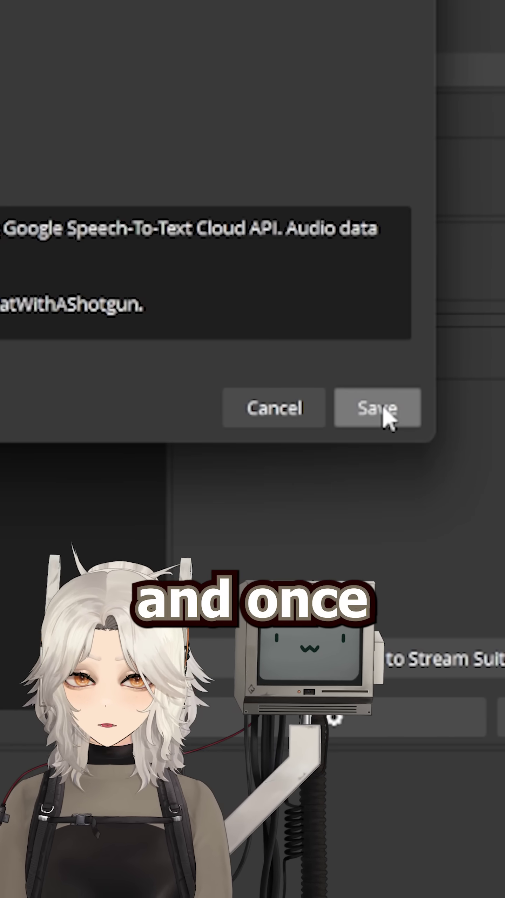
{"action": "left_click", "coordinate": [383, 410]}
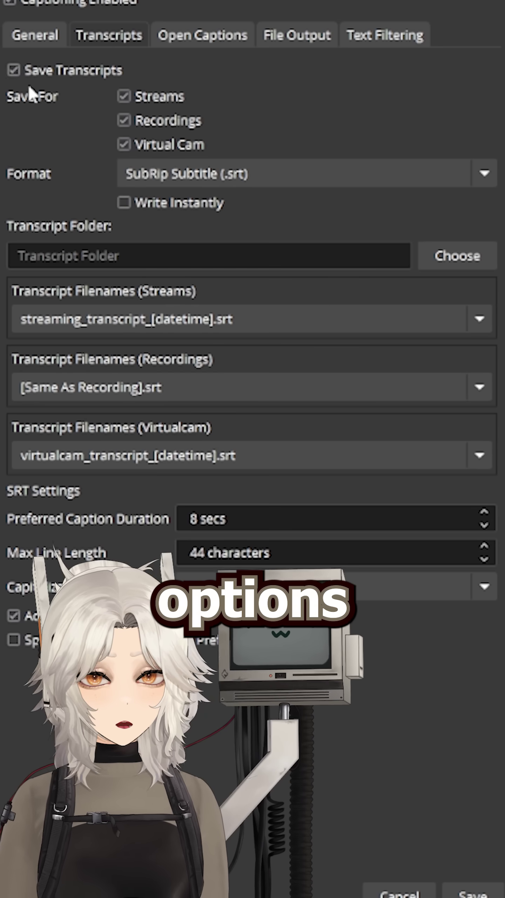
{"action": "left_click", "coordinate": [32, 73]}
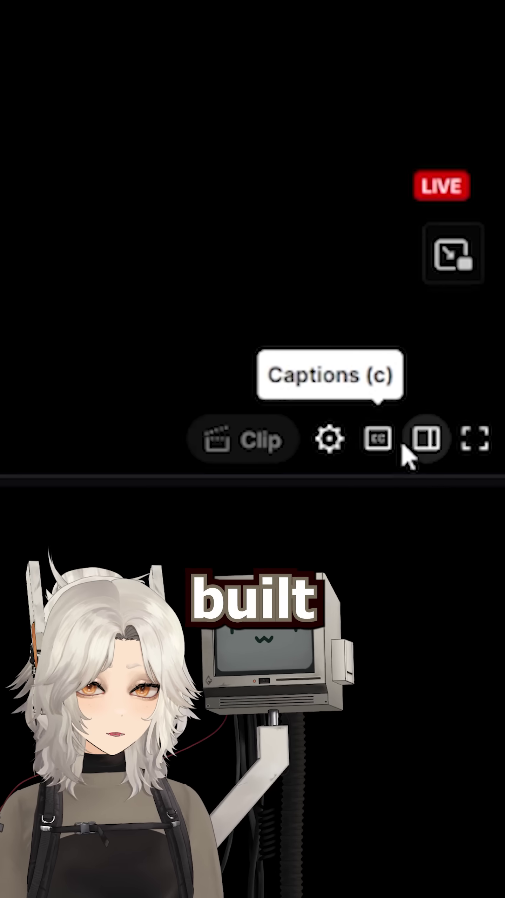
- Enable CC on the YouTube live player and confirm Closed Captions are on
{"action": "left_click", "coordinate": [384, 445]}
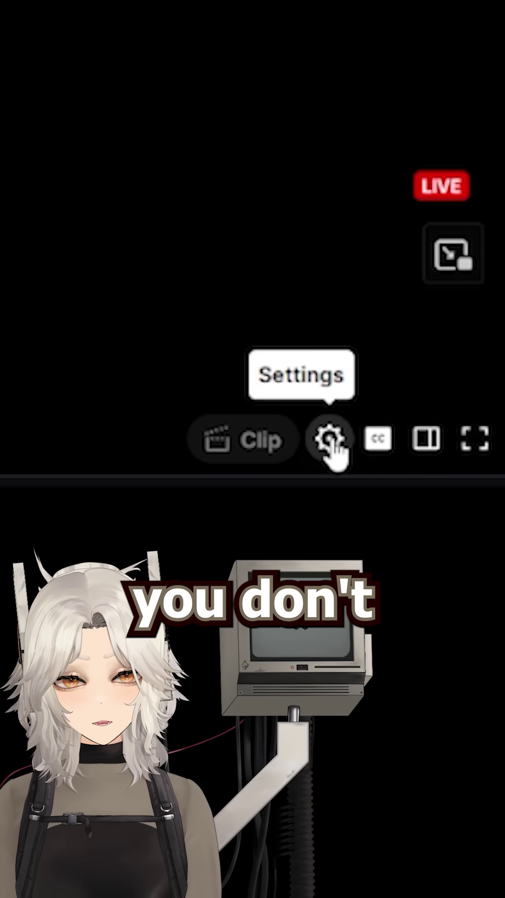
{"action": "left_click", "coordinate": [332, 442]}
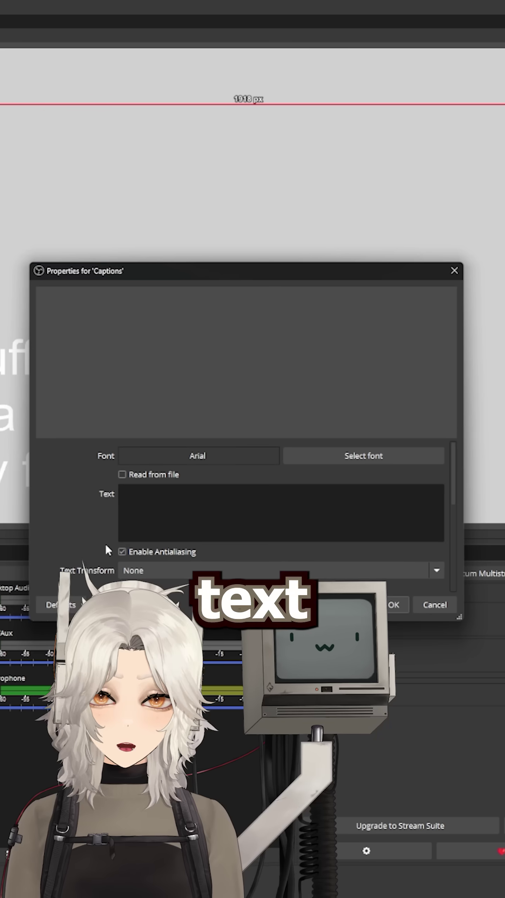
- Create the Captions Text (GDI+) source in black Courier New and pick its font size
{"action": "left_click", "coordinate": [185, 503]}
{"action": "type", "text": "test for captioning"}
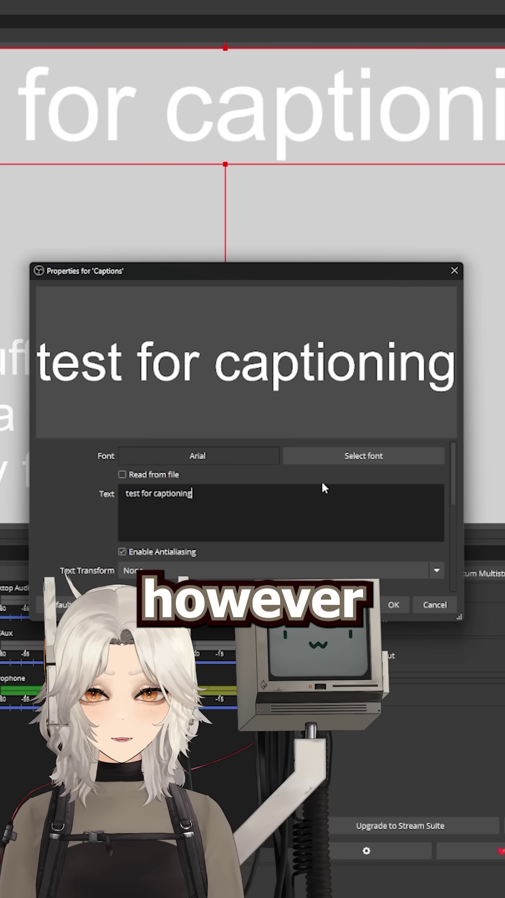
{"action": "left_click", "coordinate": [340, 456]}
{"action": "left_click", "coordinate": [153, 419]}
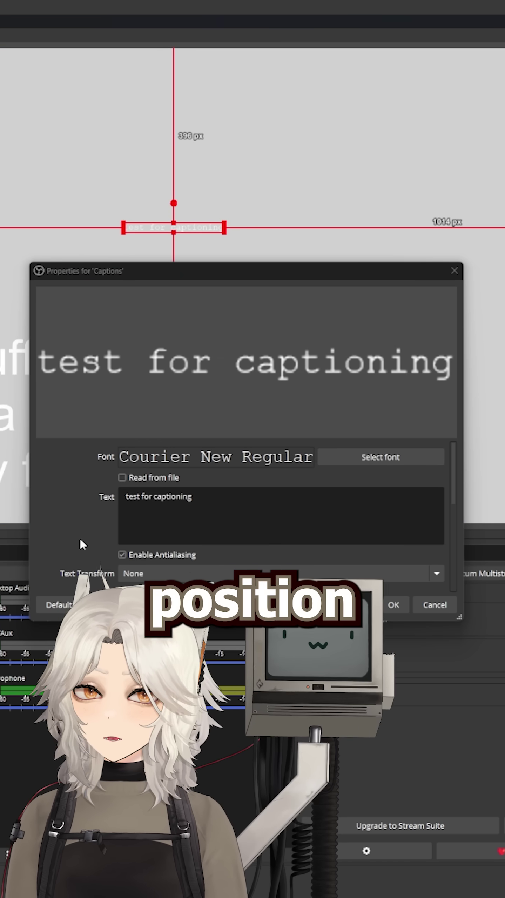
{"action": "scroll", "coordinate": [81, 544], "scroll_direction": "down", "scroll_amount": 2}
{"action": "left_click", "coordinate": [363, 575]}
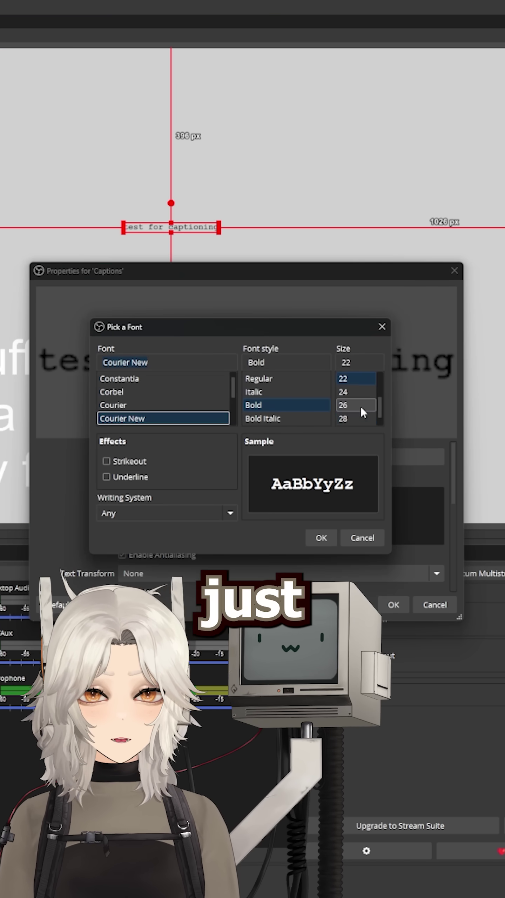
{"action": "left_click", "coordinate": [357, 406]}
- Apply the caption font, then set Cloud Closed Captions' text source to Captions
{"action": "left_click", "coordinate": [321, 537]}
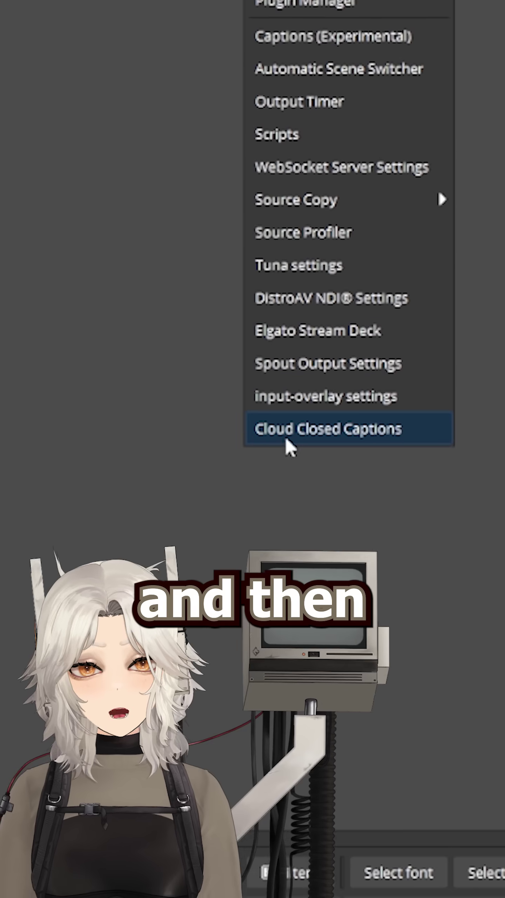
{"action": "left_click", "coordinate": [287, 439]}
{"action": "left_click", "coordinate": [439, 215]}
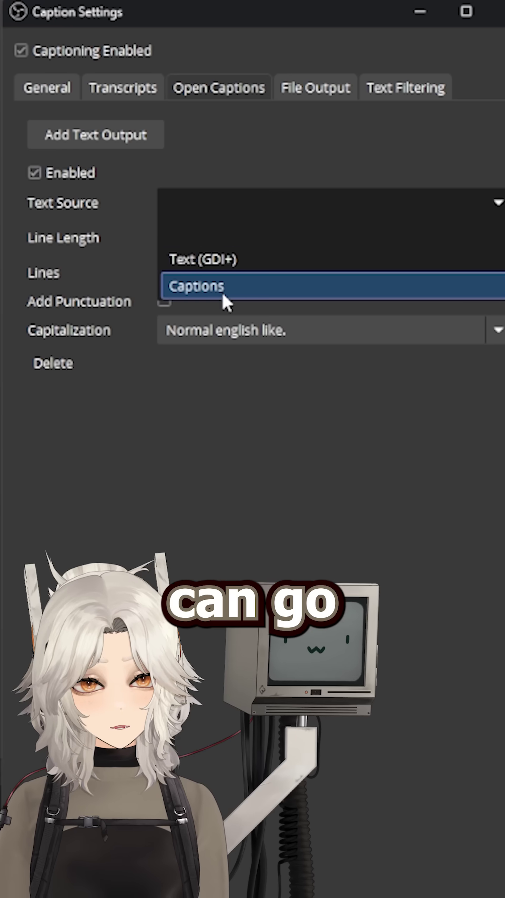
{"action": "left_click", "coordinate": [223, 288]}
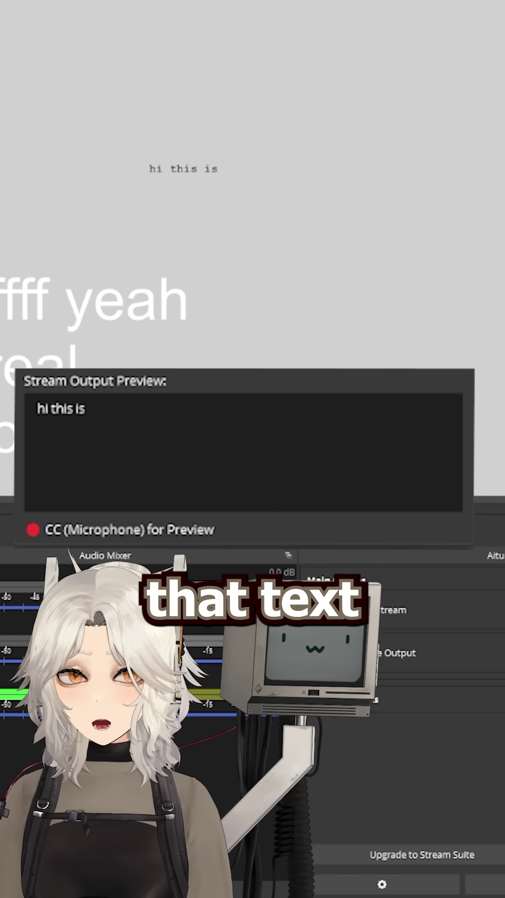